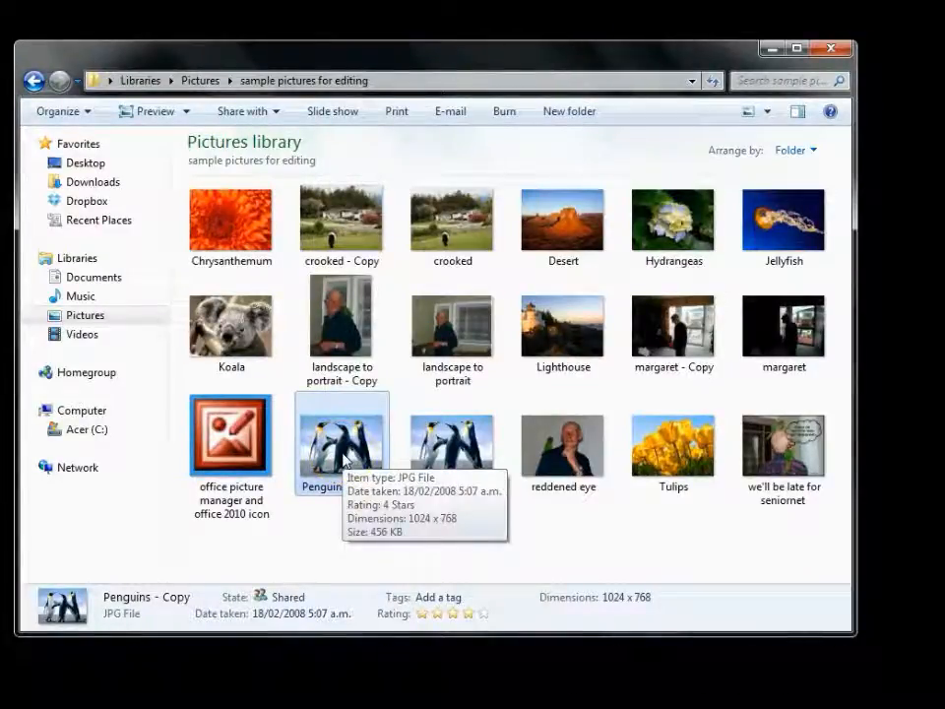
Open the "Penguins - Copy" picture in Paint and reduce the view to 50% so the whole photo fits
right_click(344, 461)
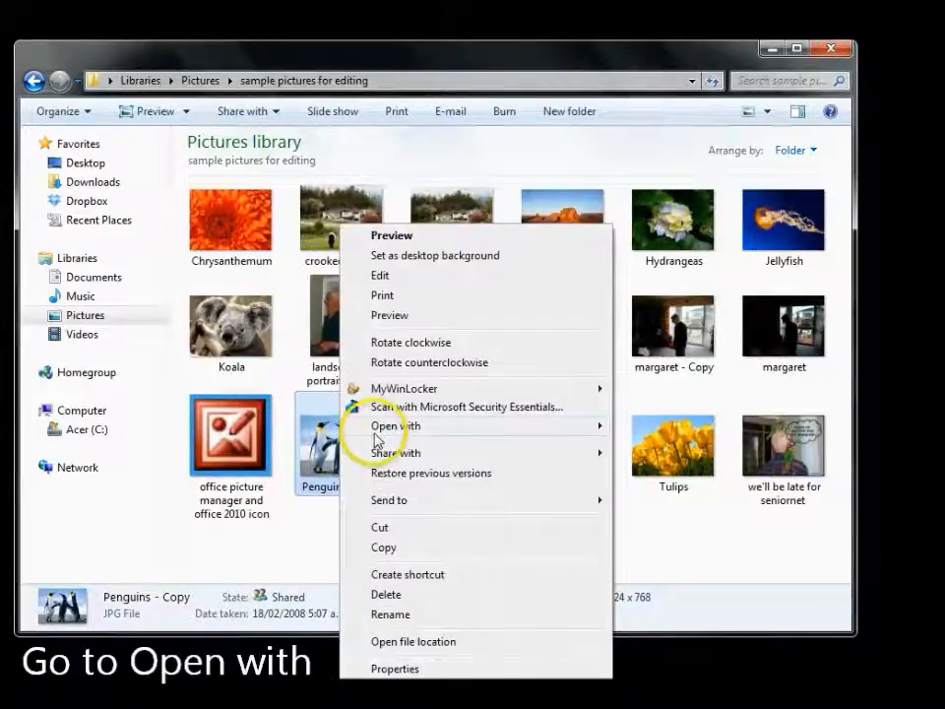
mouse_move(350, 433)
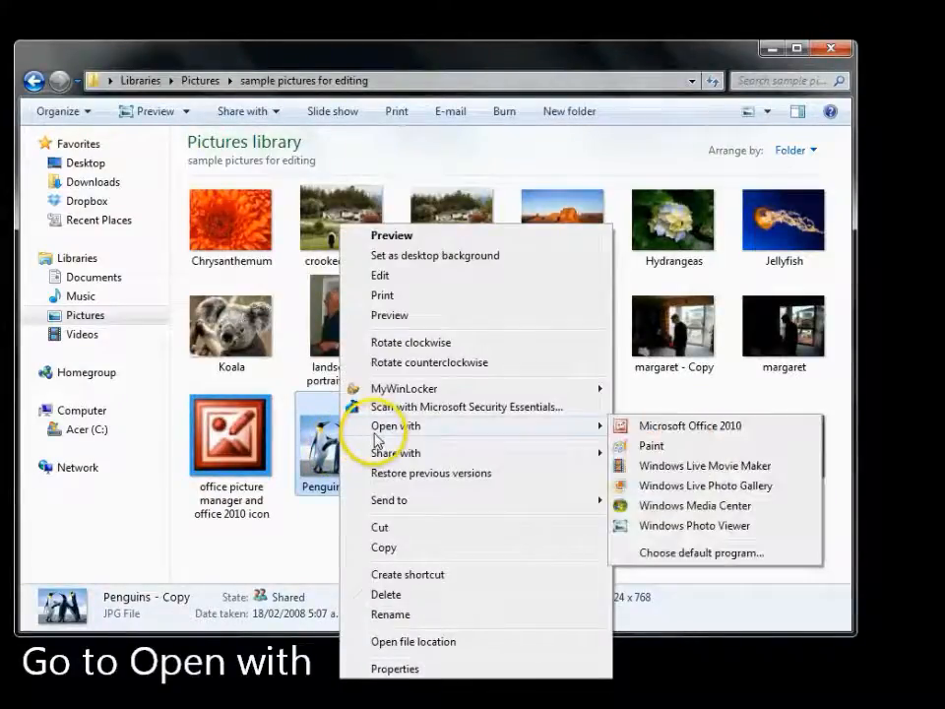
left_click(650, 446)
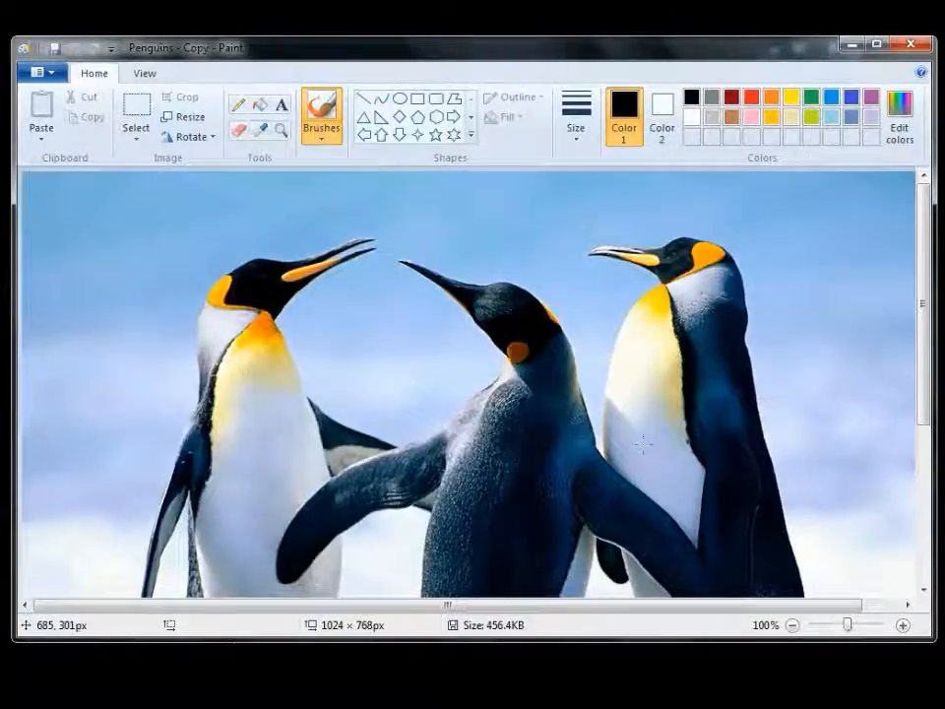
left_click(793, 625)
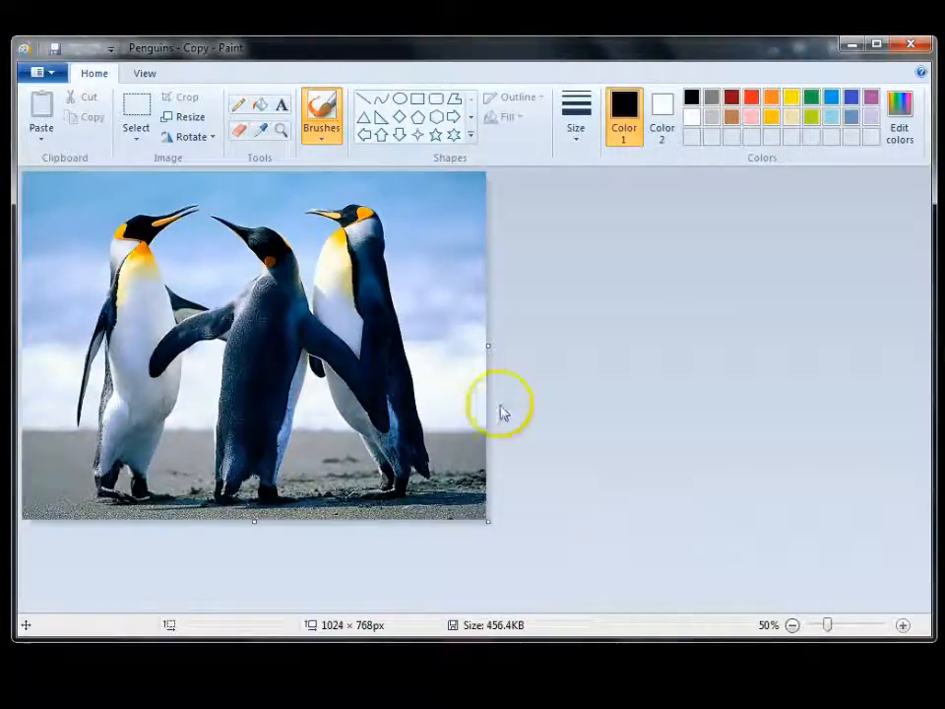
Start a text box in the sky above the rightmost penguin with the Arial Black font at size 28
left_click(281, 106)
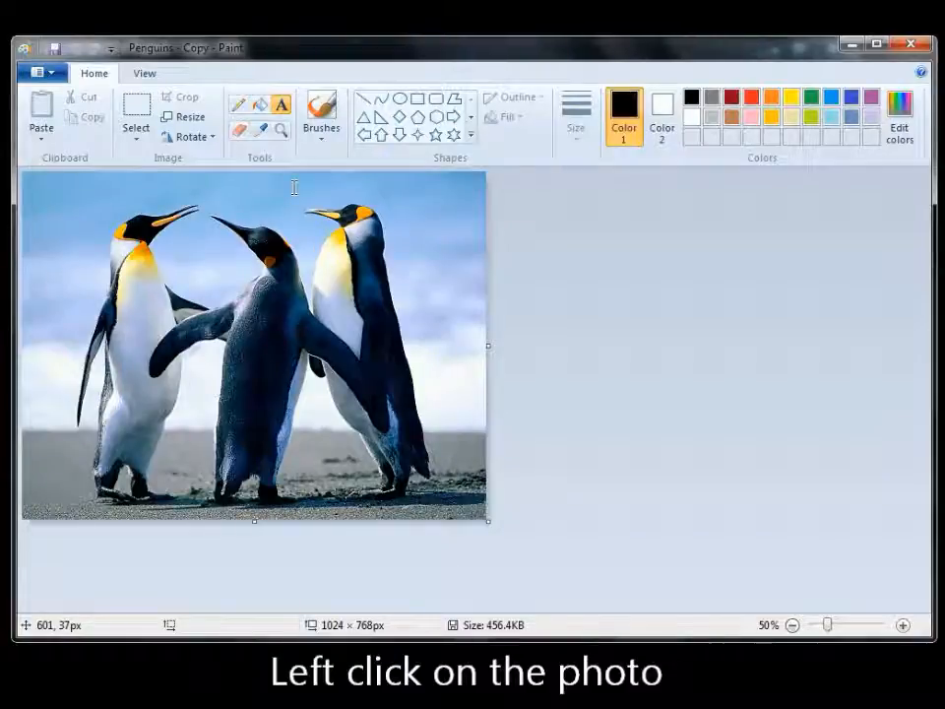
left_click(293, 187)
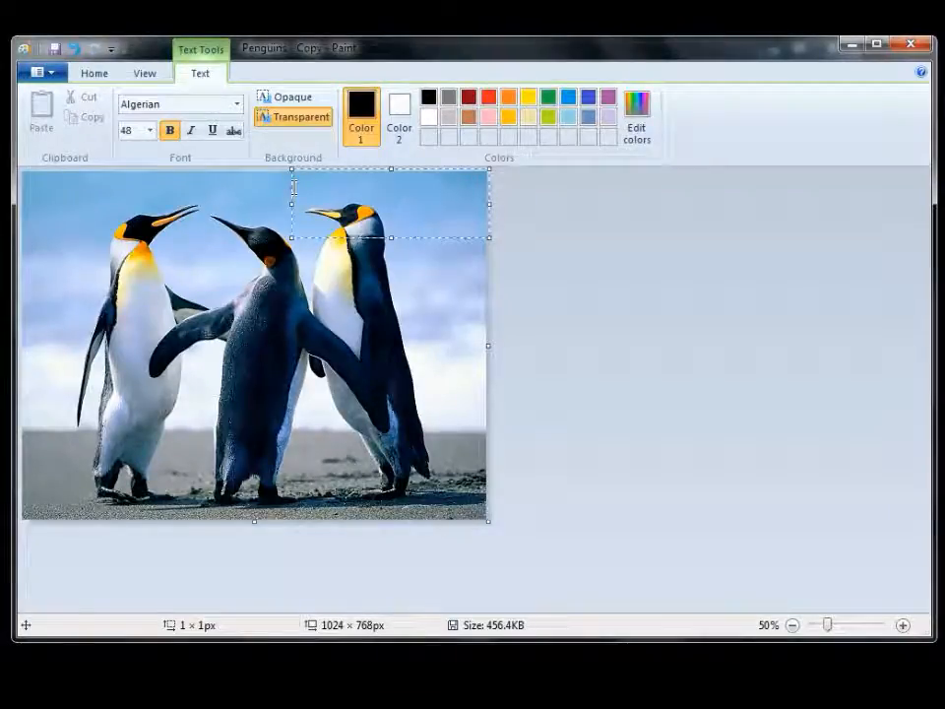
left_click(238, 104)
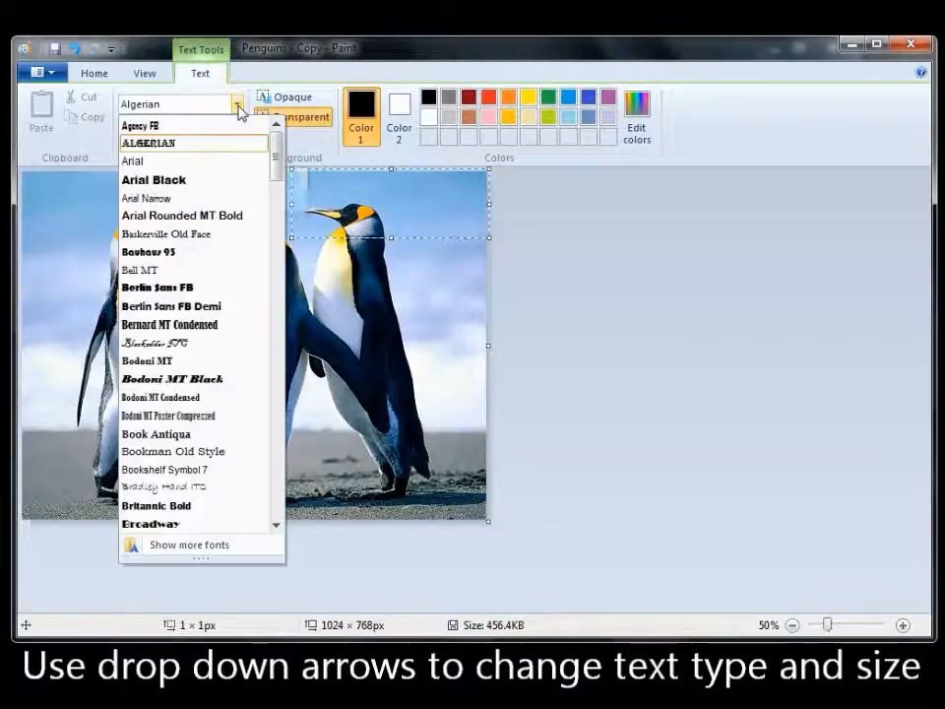
left_click(222, 193)
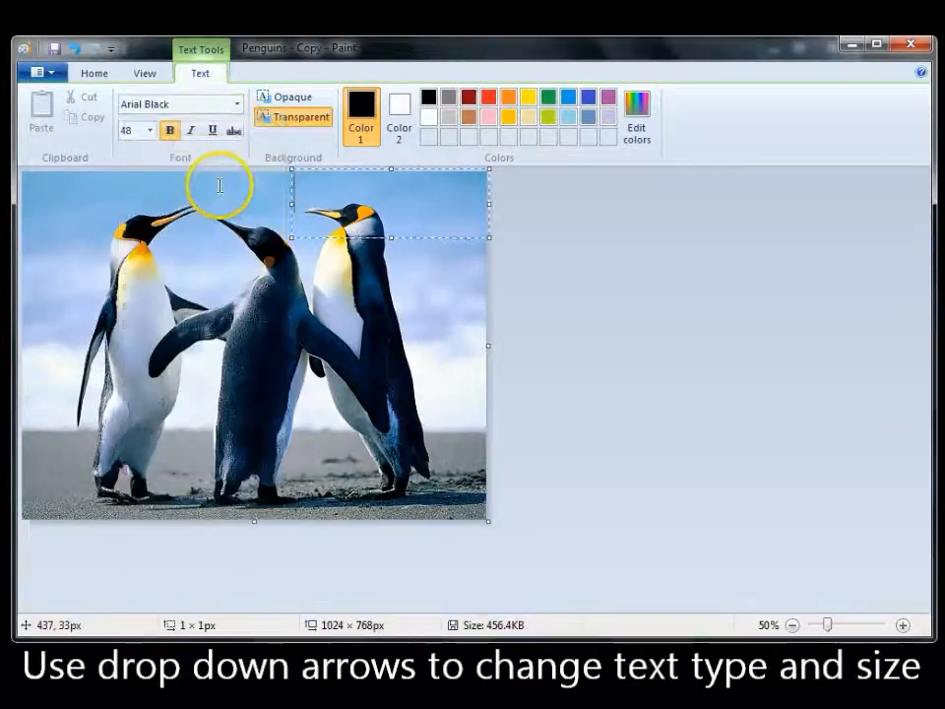
left_click(151, 131)
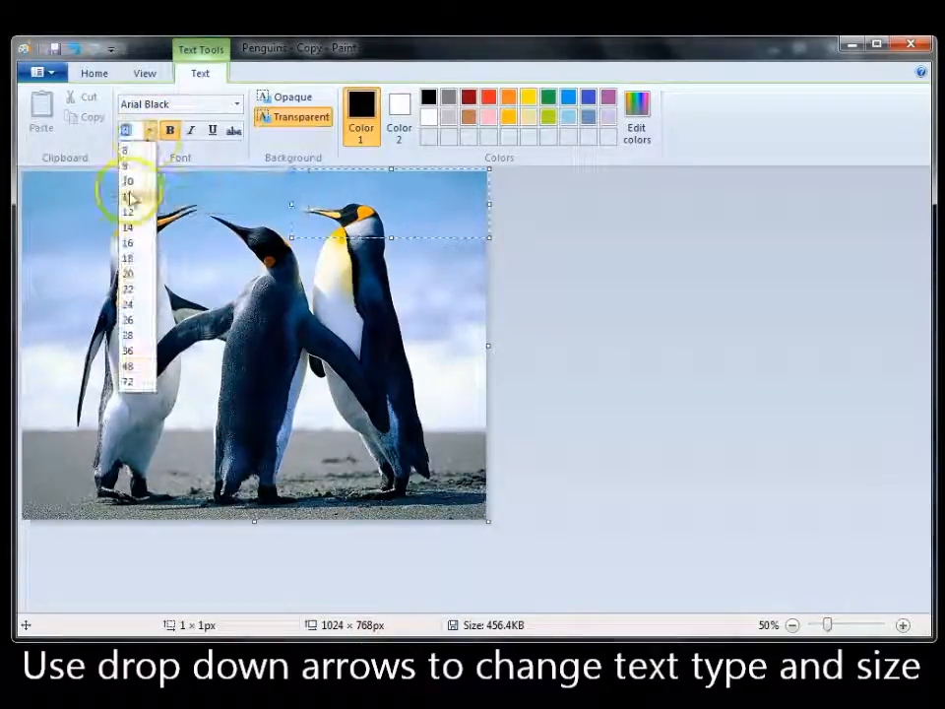
left_click(134, 336)
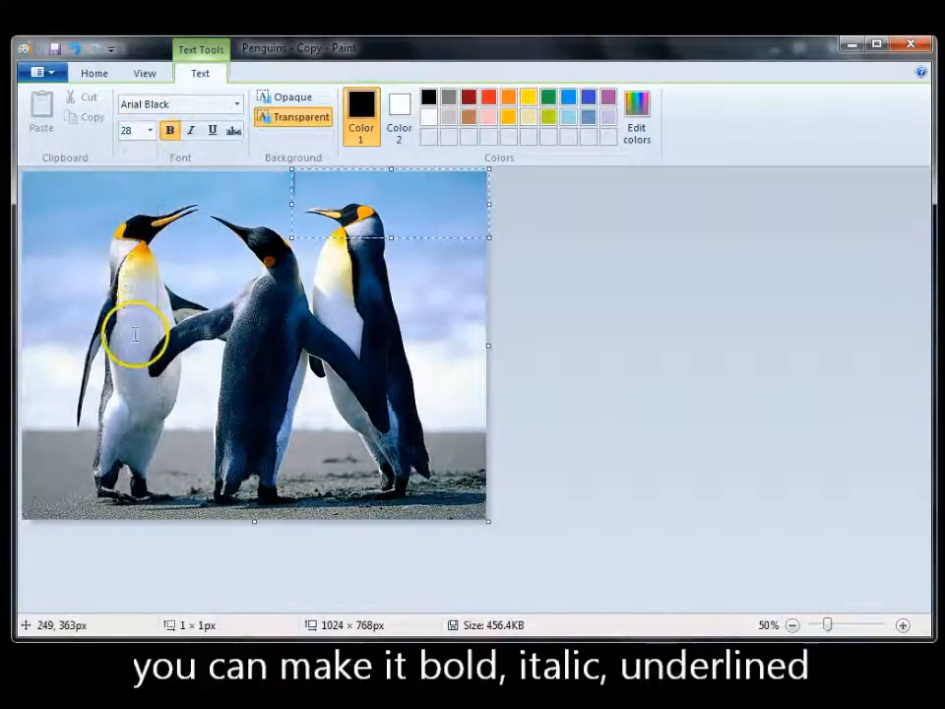
Set the text style to bold and italic, without underline, for the new text box
left_click(170, 131)
left_click(191, 131)
left_click(213, 132)
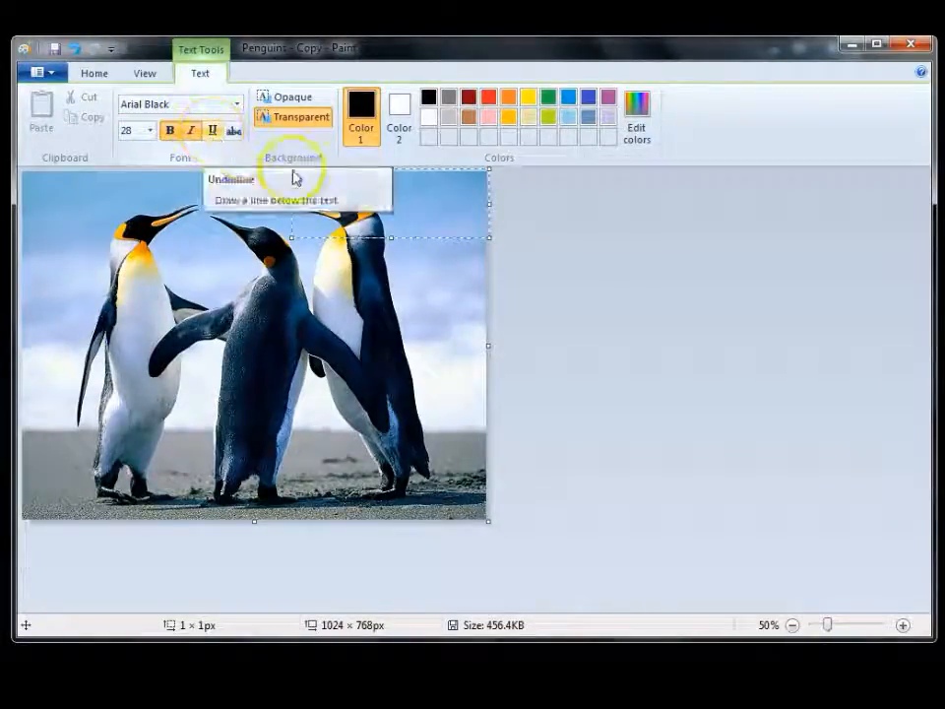
left_click(345, 207)
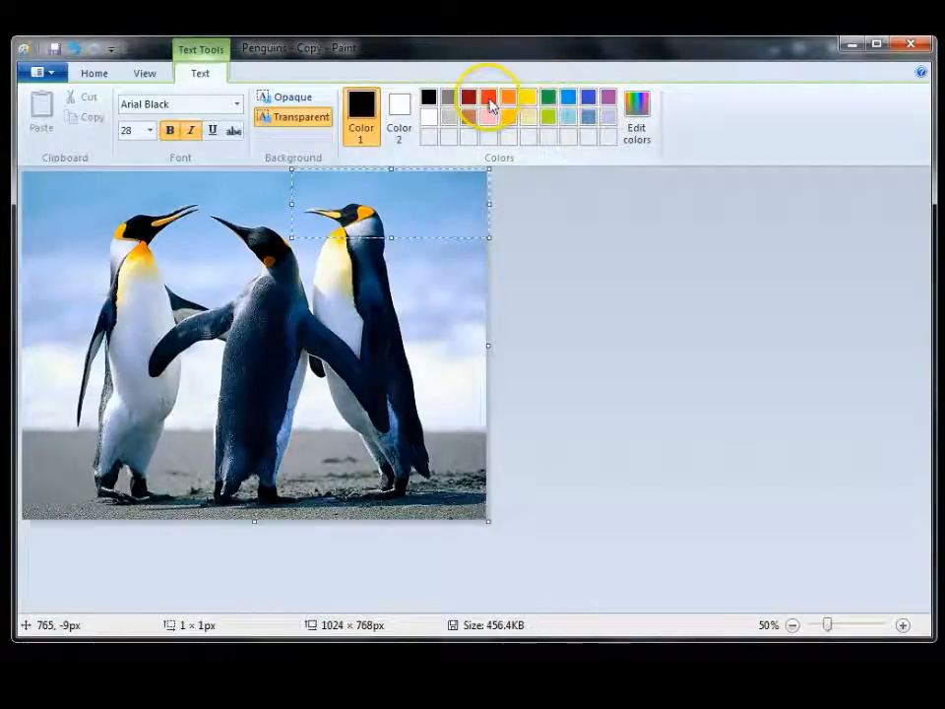
Choose yellow as the foreground colour and enter the caption "Penguins" in the text box
left_click(528, 98)
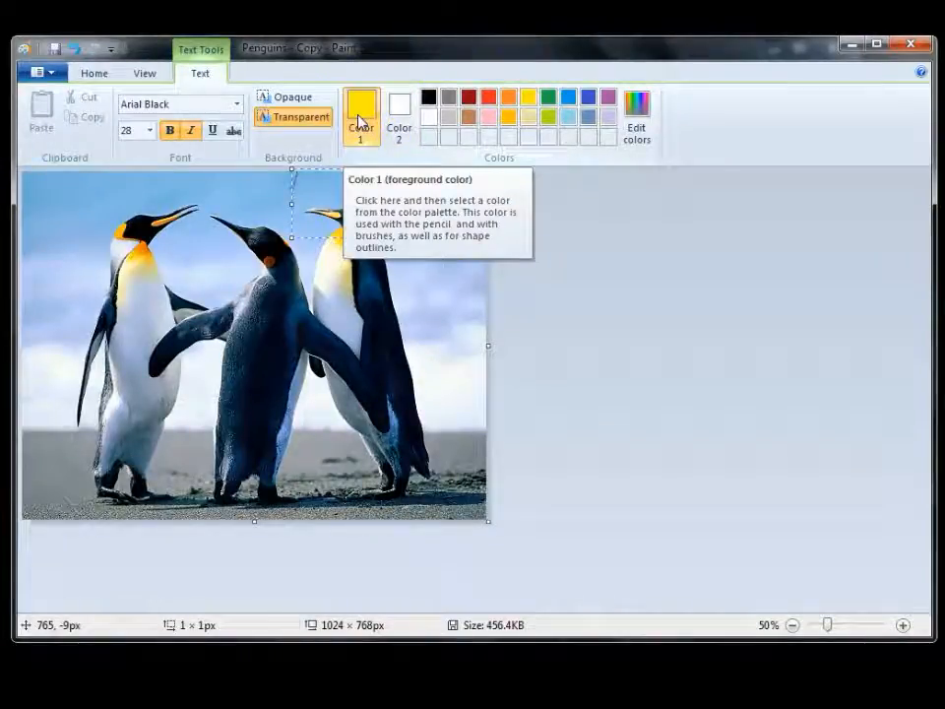
left_click(356, 175)
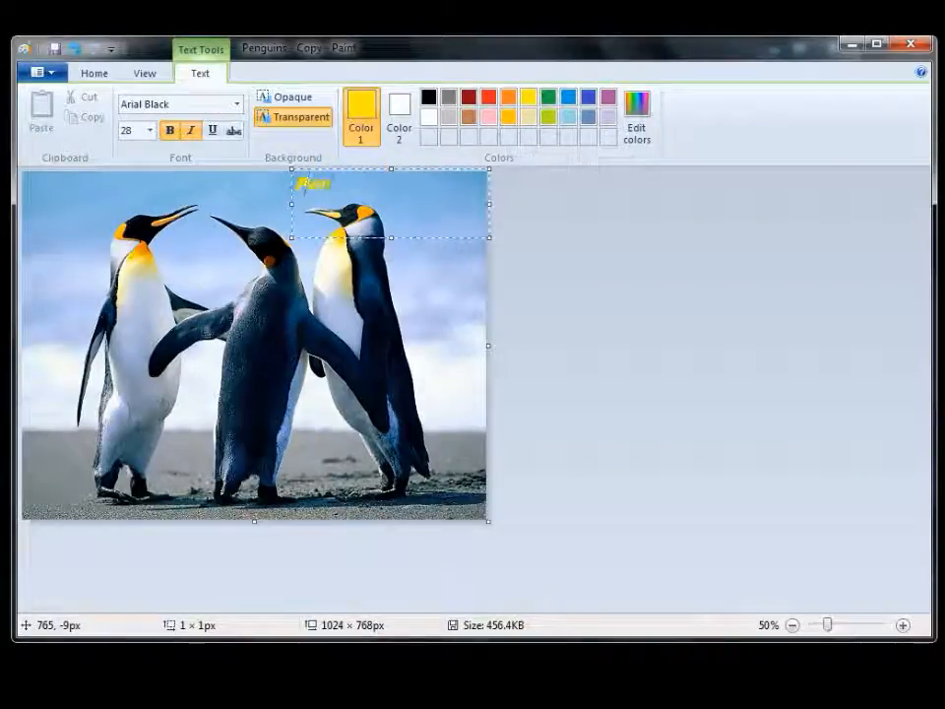
type("Penguins")
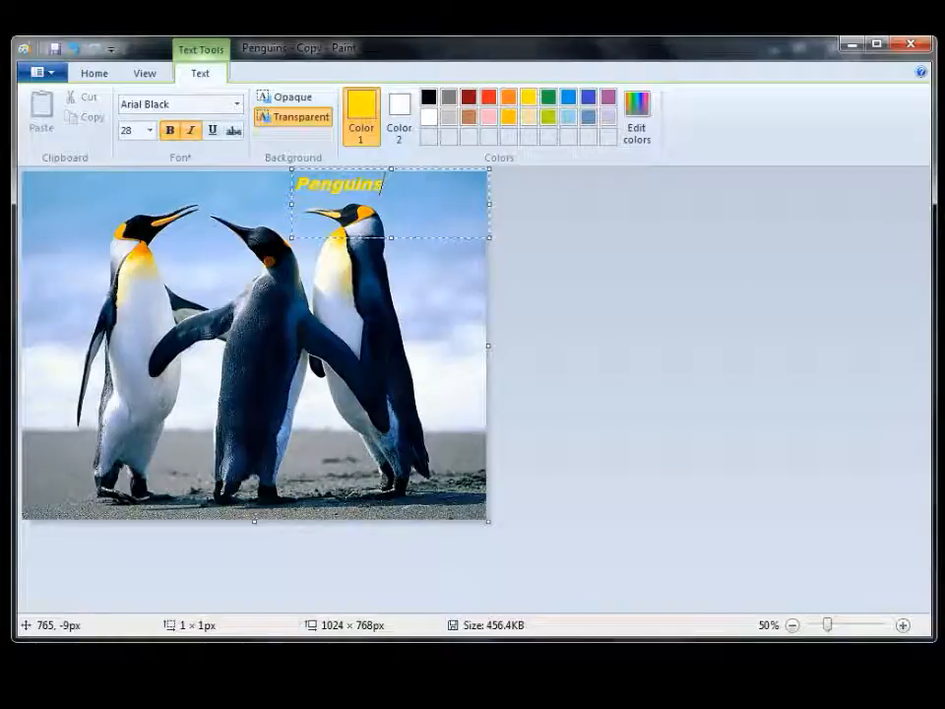
Select the whole "Penguins" caption and recolour it black
left_click_drag(375, 190, 397, 192)
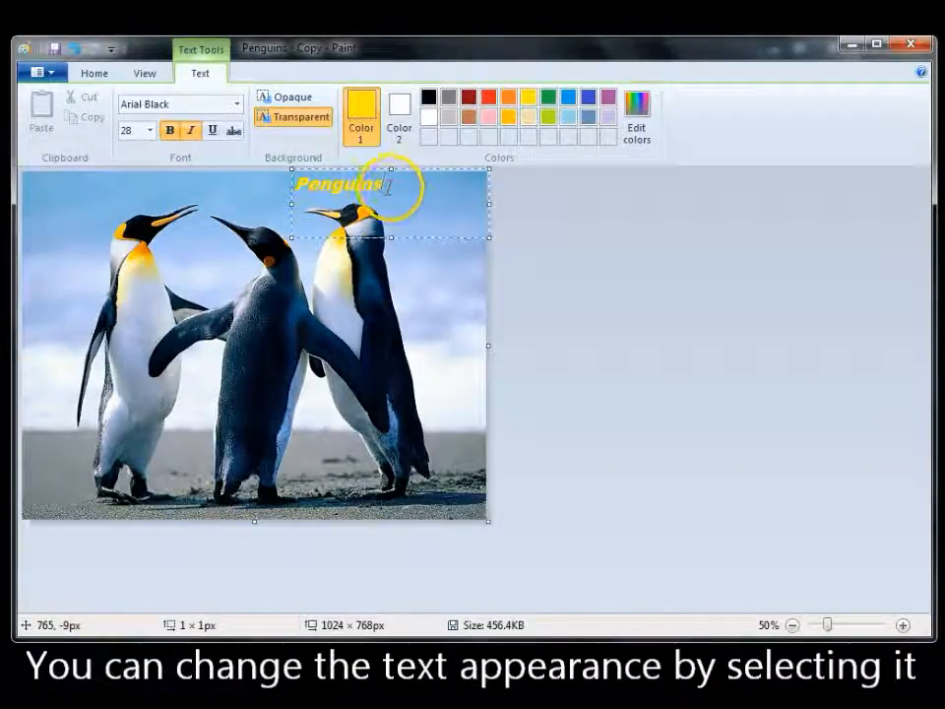
left_click_drag(389, 187, 293, 187)
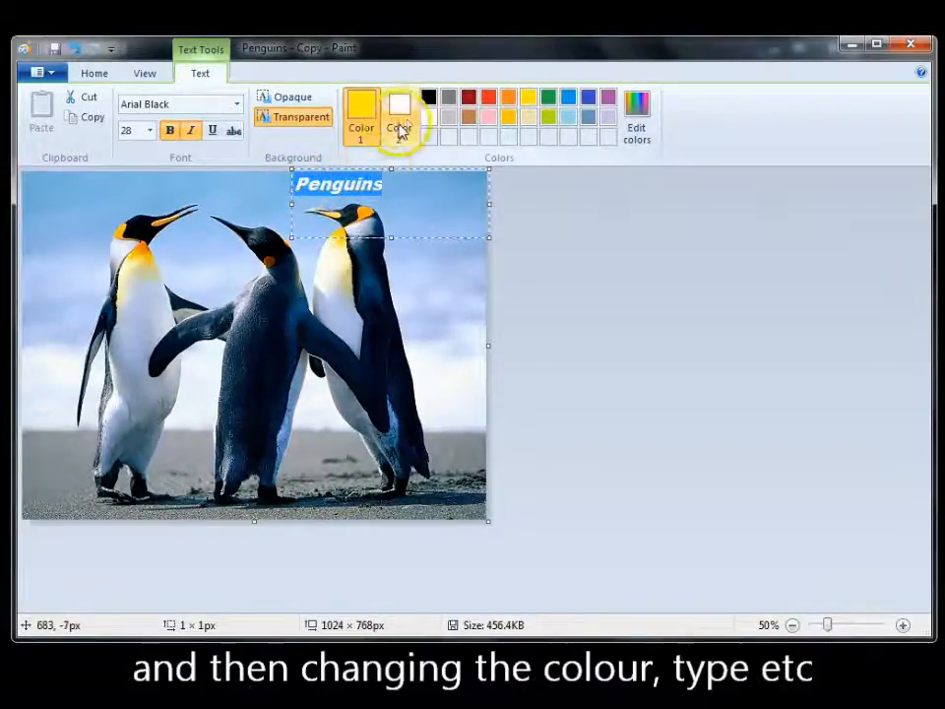
left_click(428, 98)
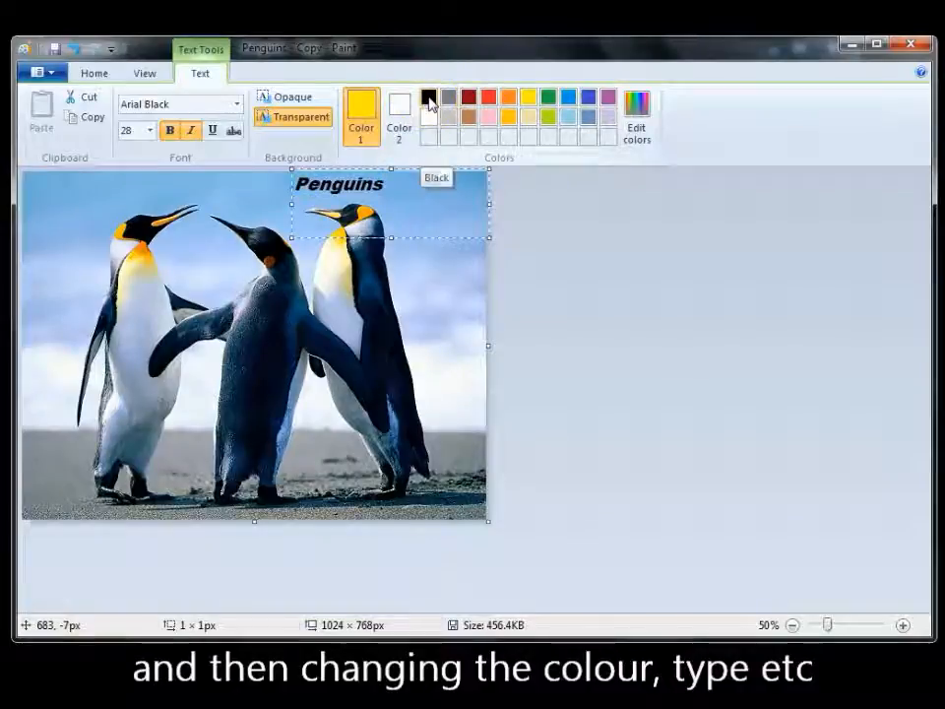
left_click(428, 101)
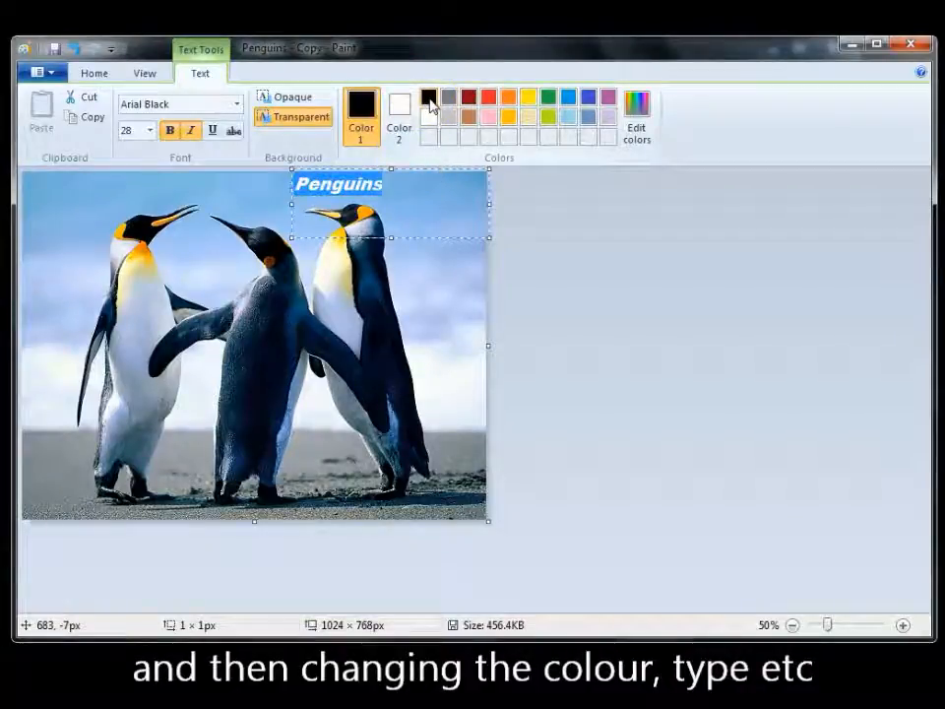
left_click(362, 108)
left_click(369, 210)
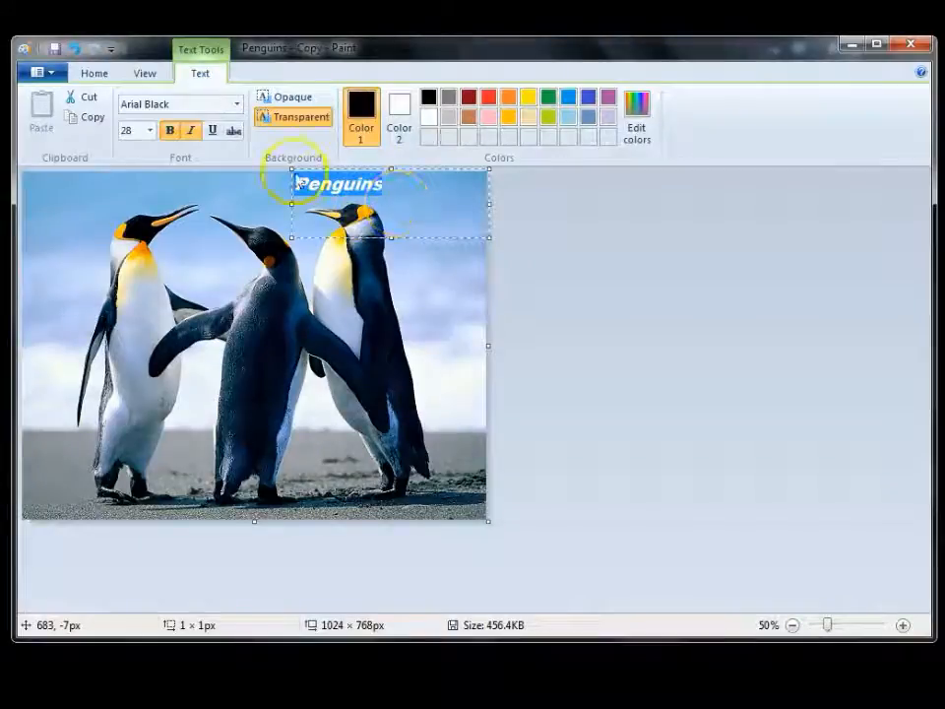
Enlarge the selected "Penguins" caption to font size 36 and deselect the text
left_click(151, 132)
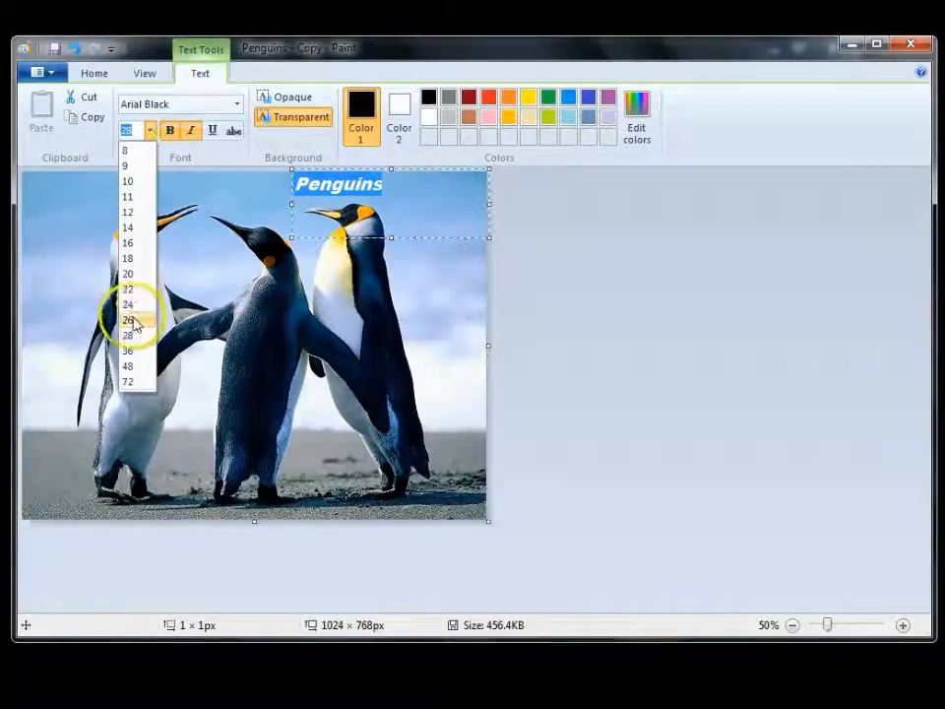
left_click(137, 356)
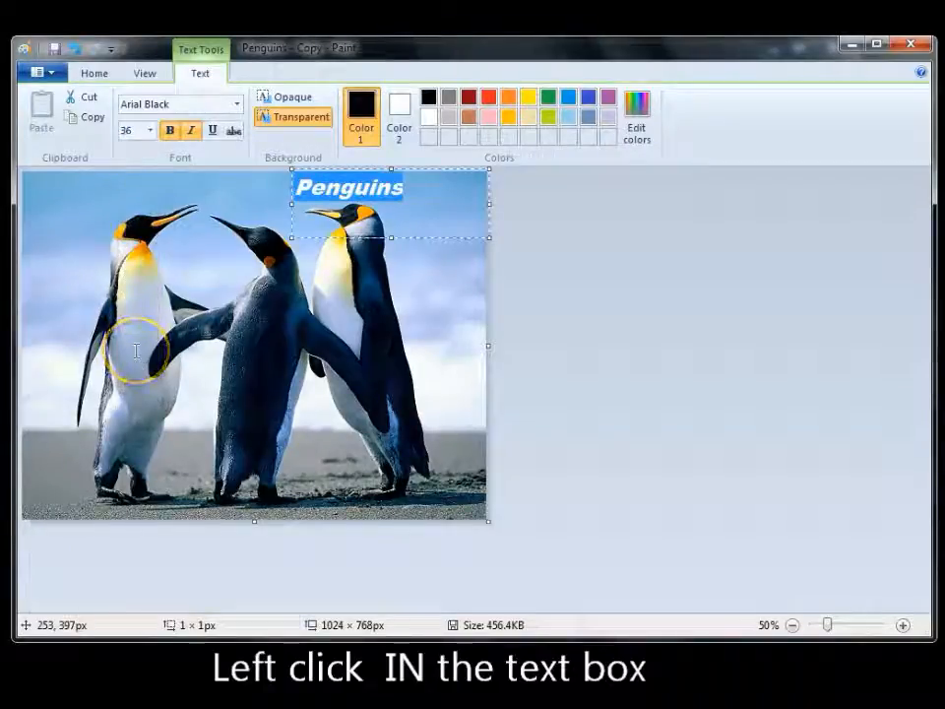
left_click(431, 198)
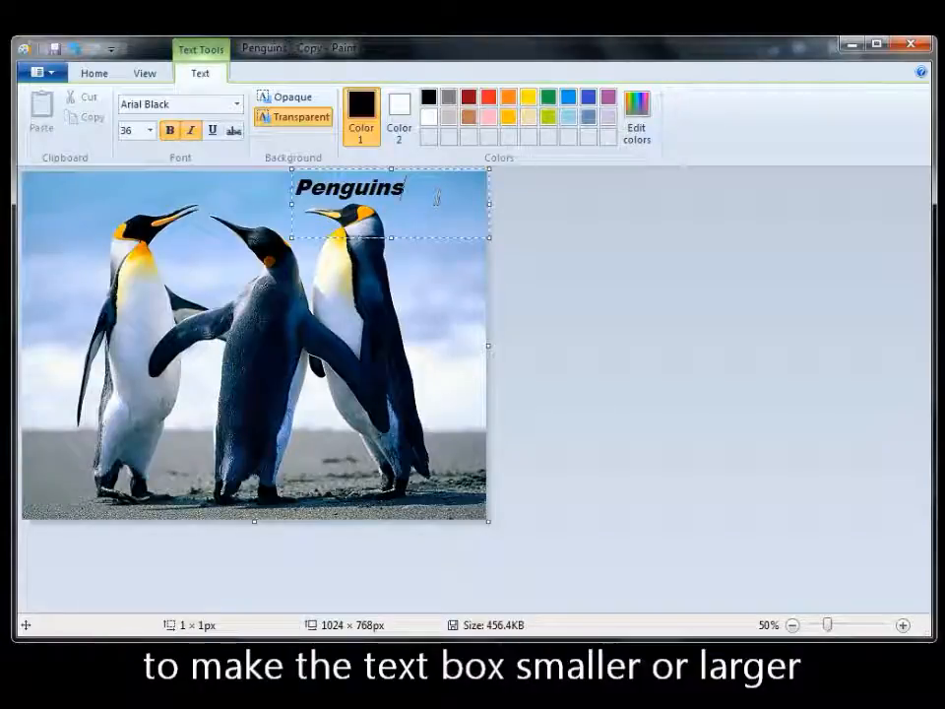
Shrink the caption's text box to about 165 × 60 px and fix it in place at the photo's upper-left corner
left_click_drag(490, 205, 416, 226)
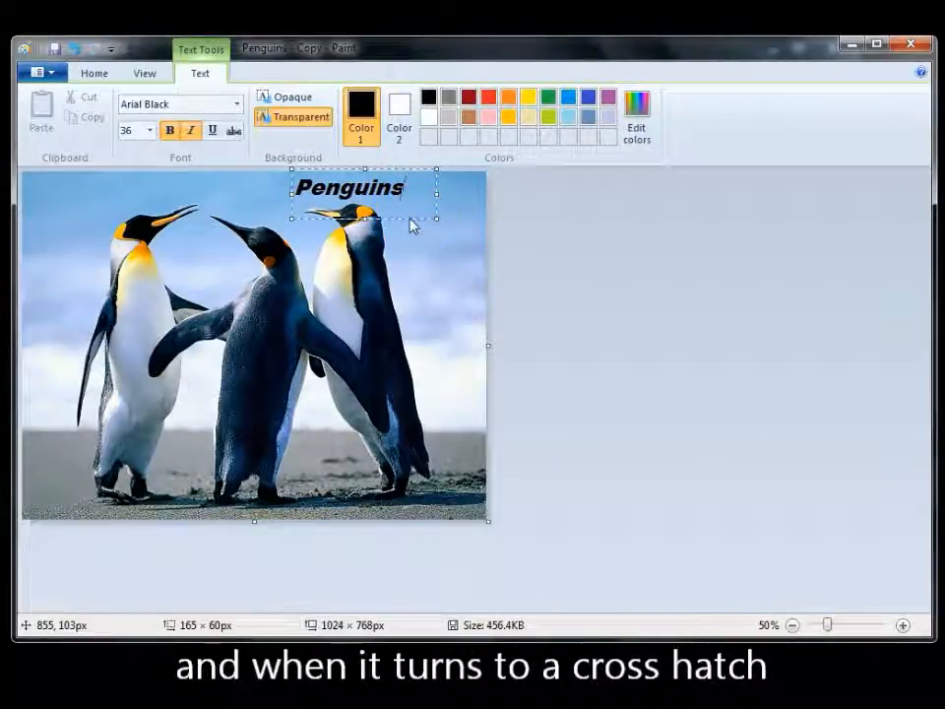
left_click_drag(412, 217, 151, 229)
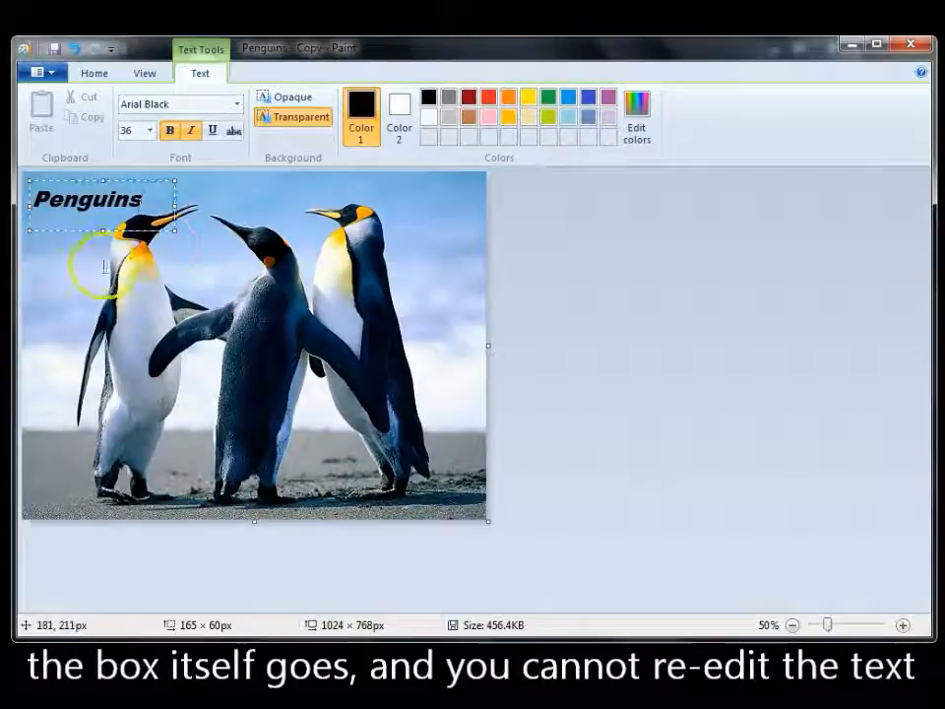
left_click(66, 286)
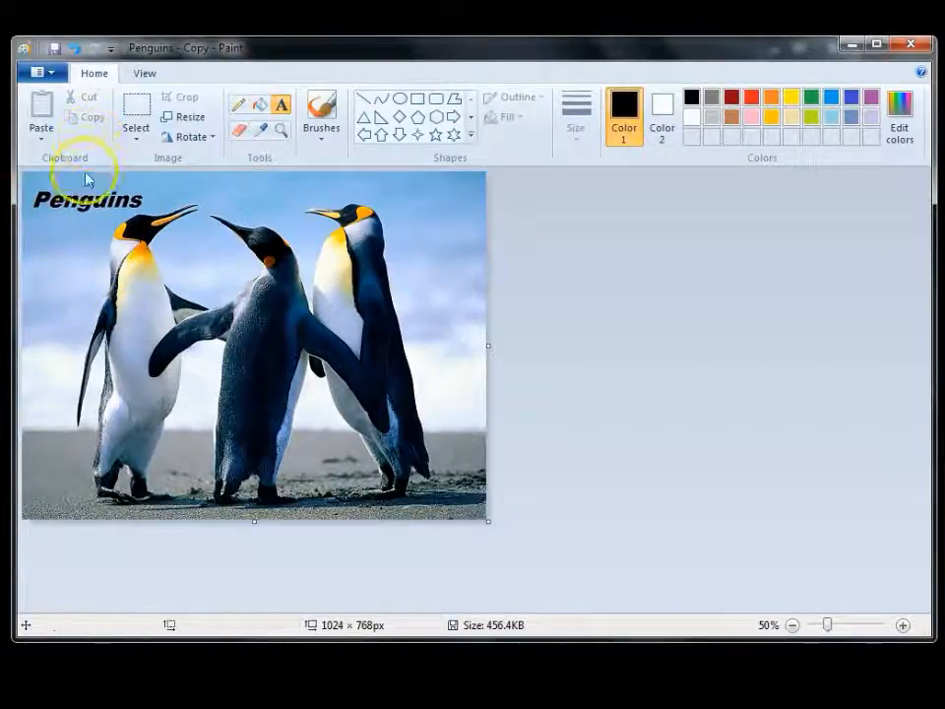
Undo the placed "Penguins" caption and restore it with redo
left_click(74, 54)
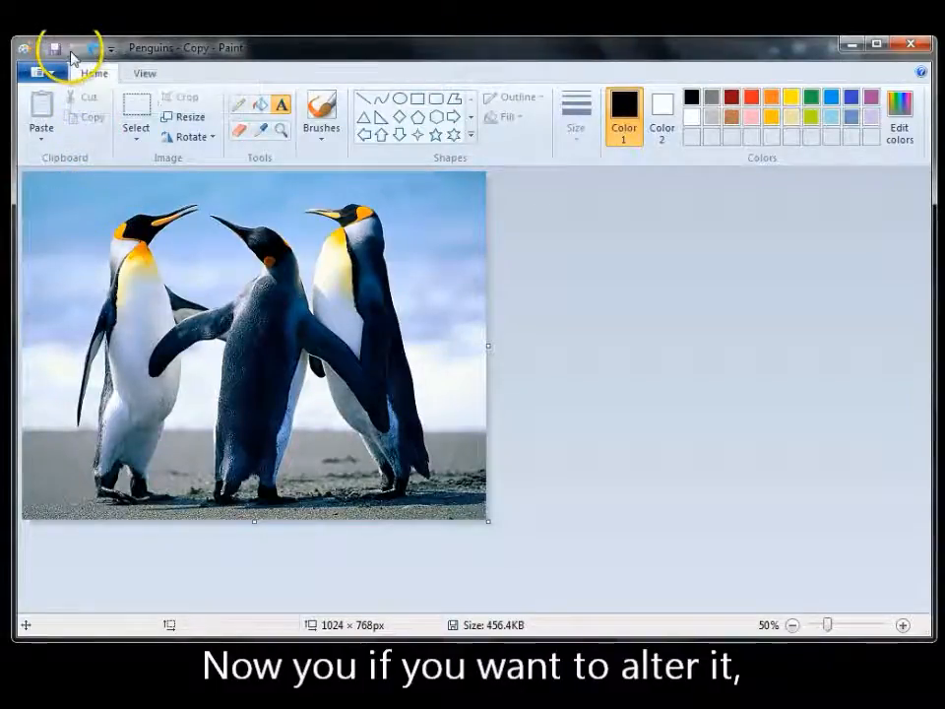
left_click(89, 49)
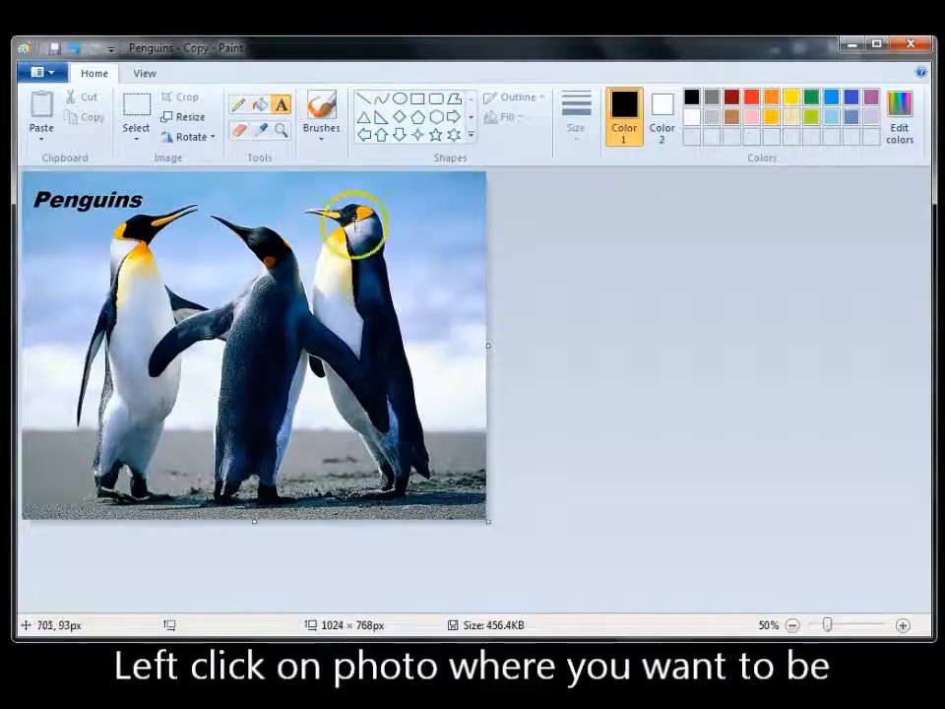
Start a second text box in the sky beside the rightmost penguin with plain Arial Narrow text at size 16
left_click(402, 277)
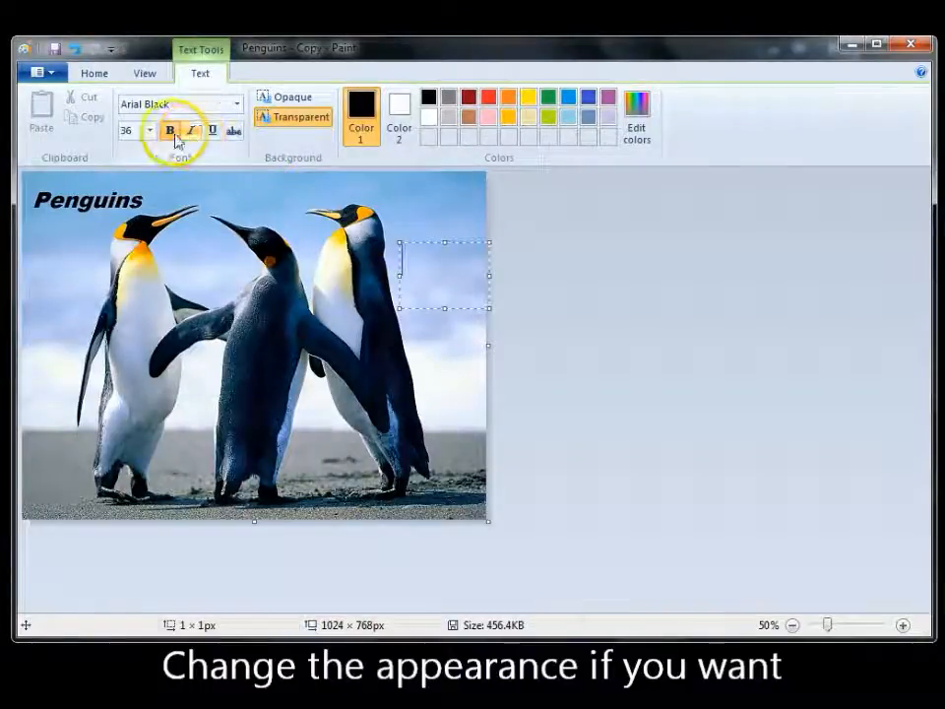
left_click(237, 104)
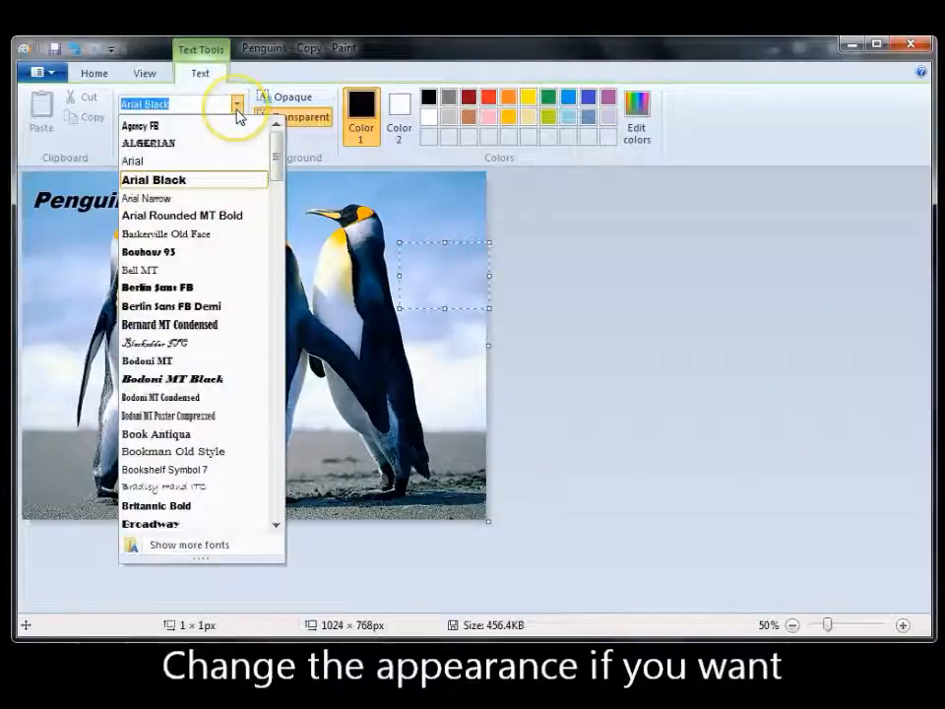
left_click(199, 199)
left_click(149, 131)
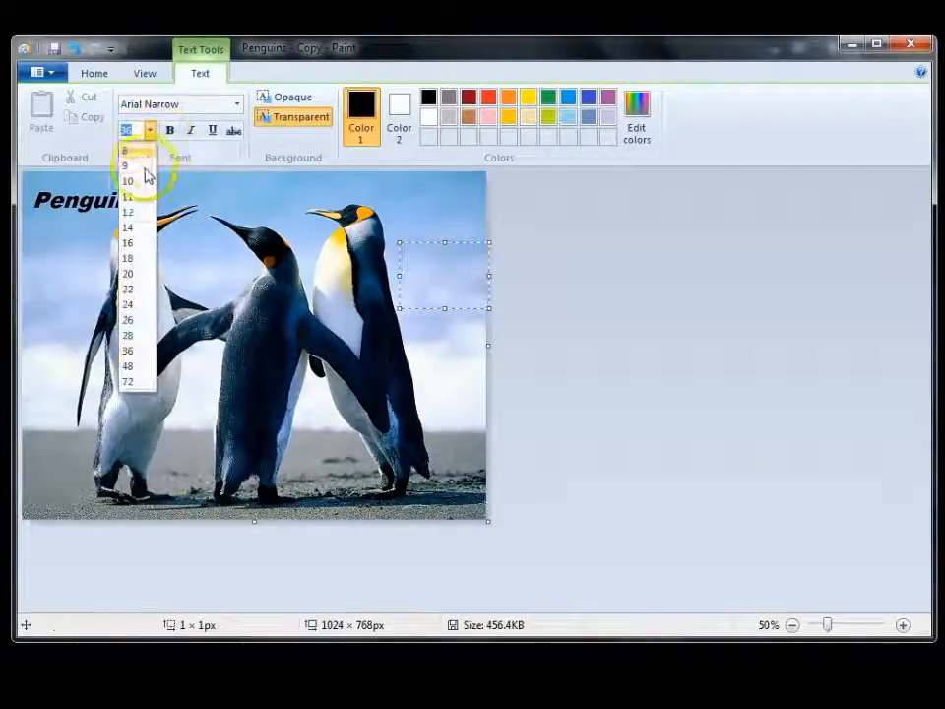
left_click(134, 244)
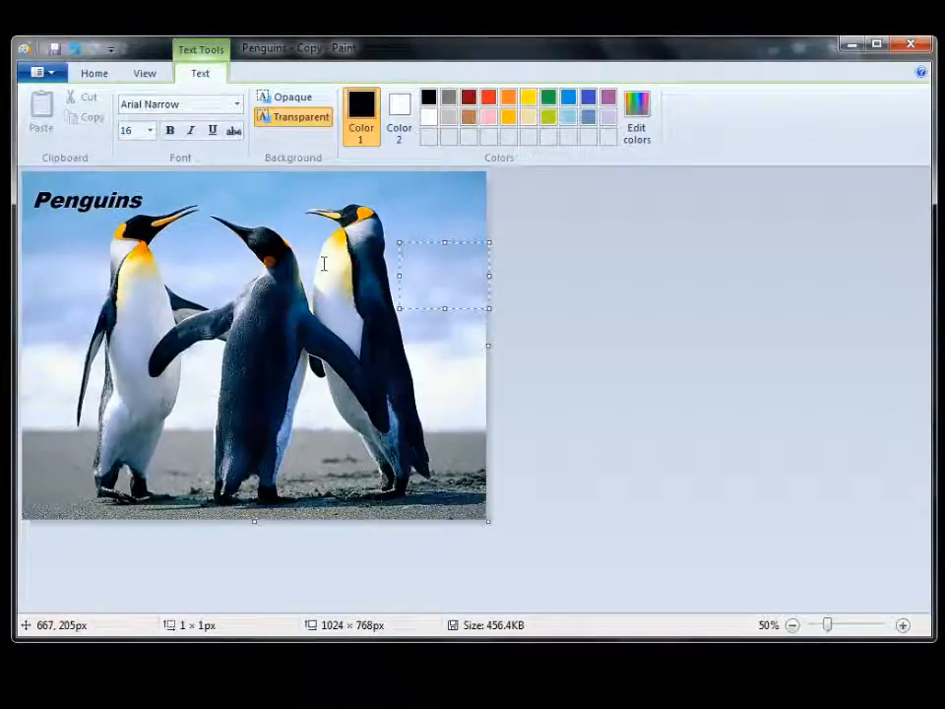
Enter the date "22/44/2099" in the second text box and shrink the box to about 71 × 35 px
type("22/44/")
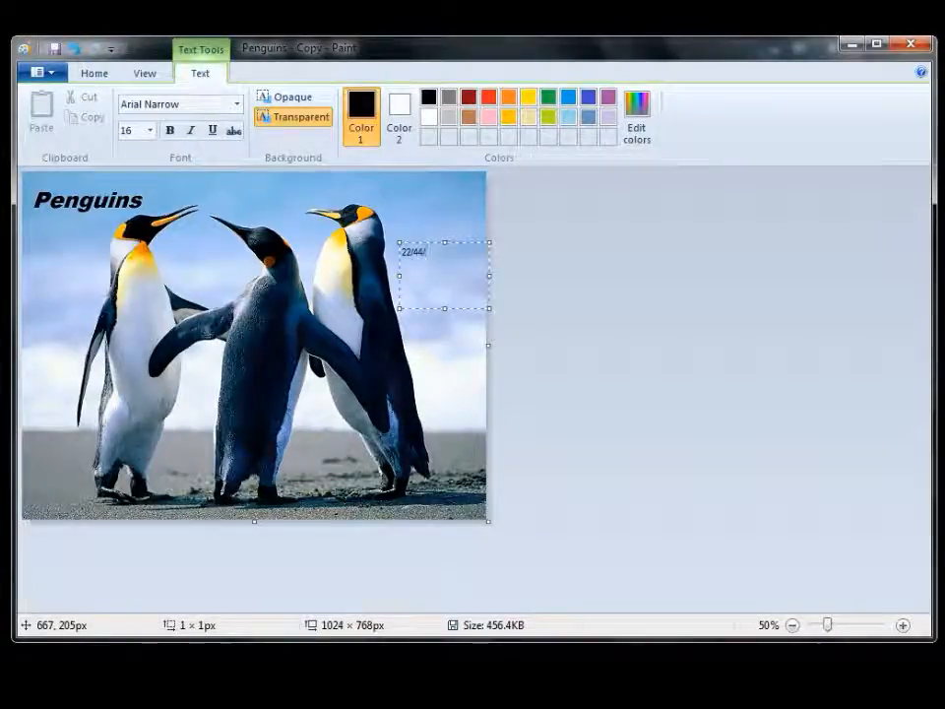
type("2011")
type("99")
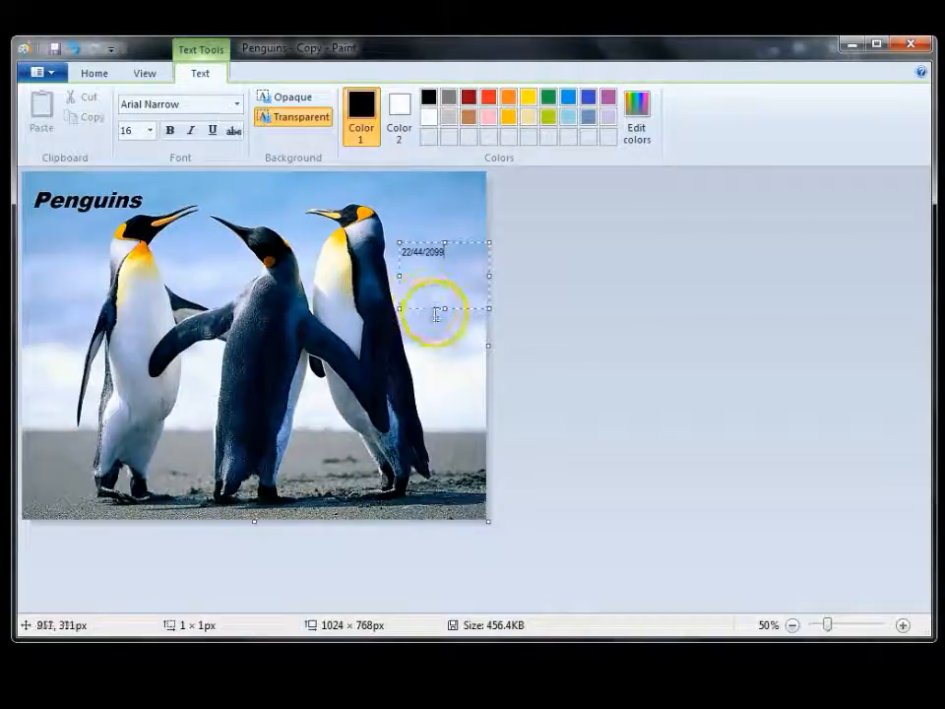
left_click_drag(443, 309, 457, 257)
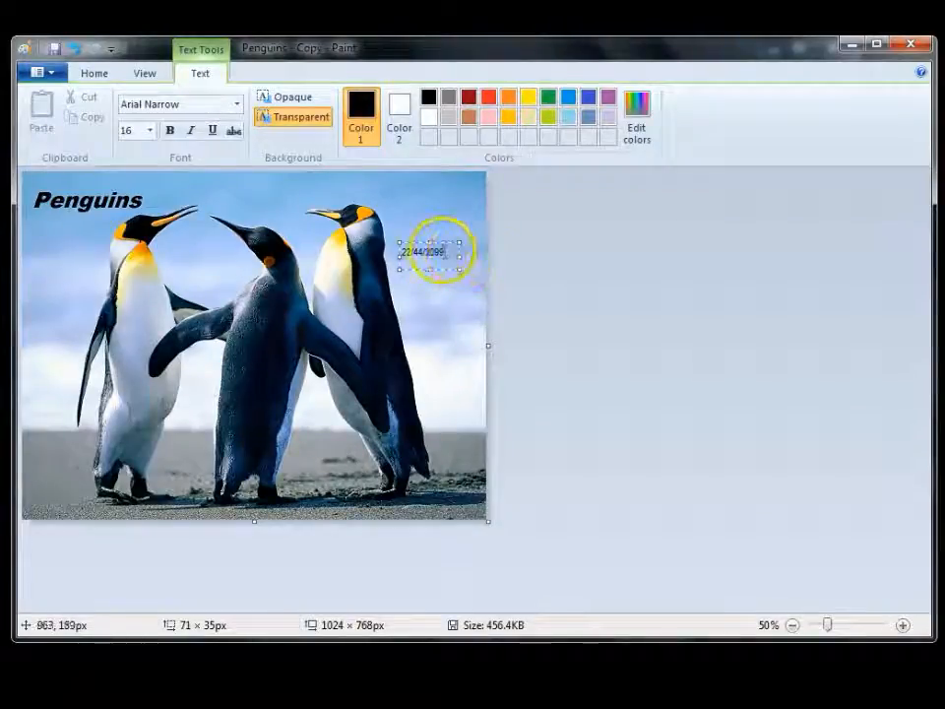
Make the date text bold and fix it onto the photo beside the rightmost penguin
left_click_drag(452, 254, 401, 252)
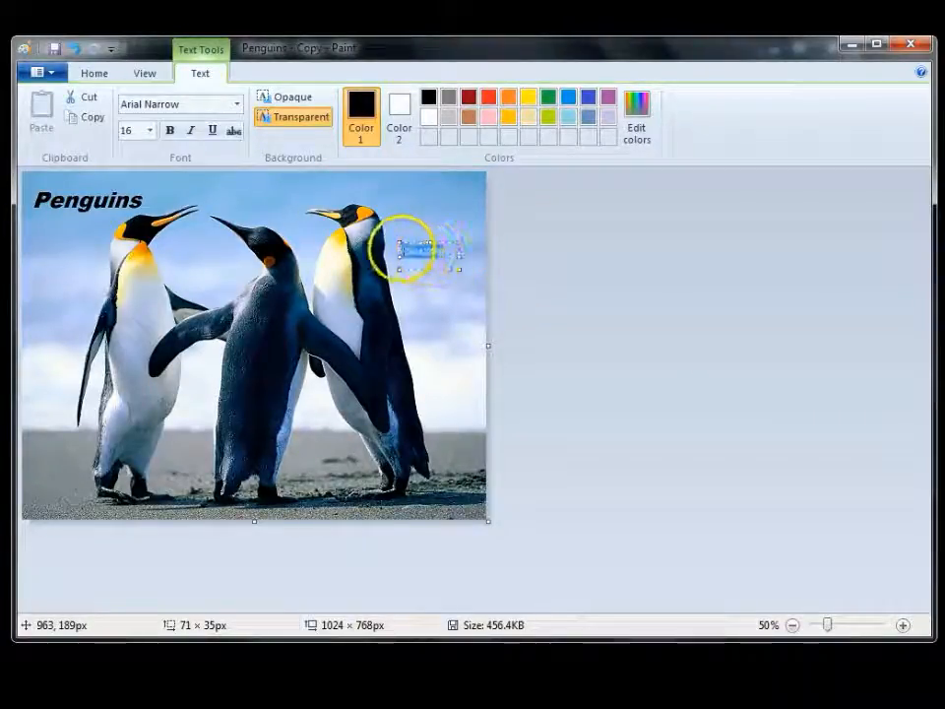
left_click(170, 130)
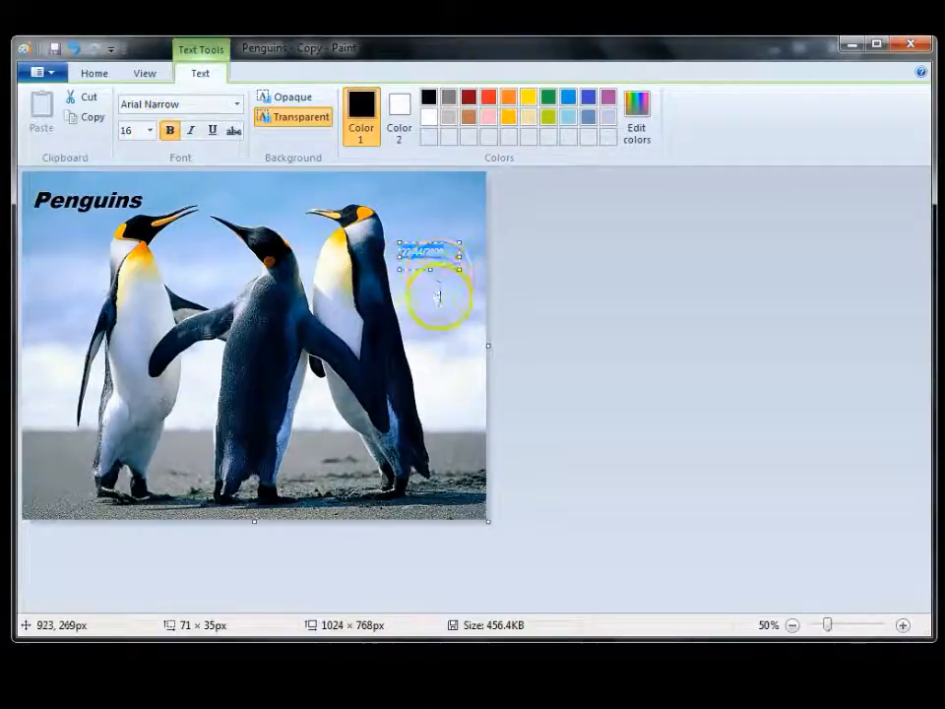
left_click(450, 256)
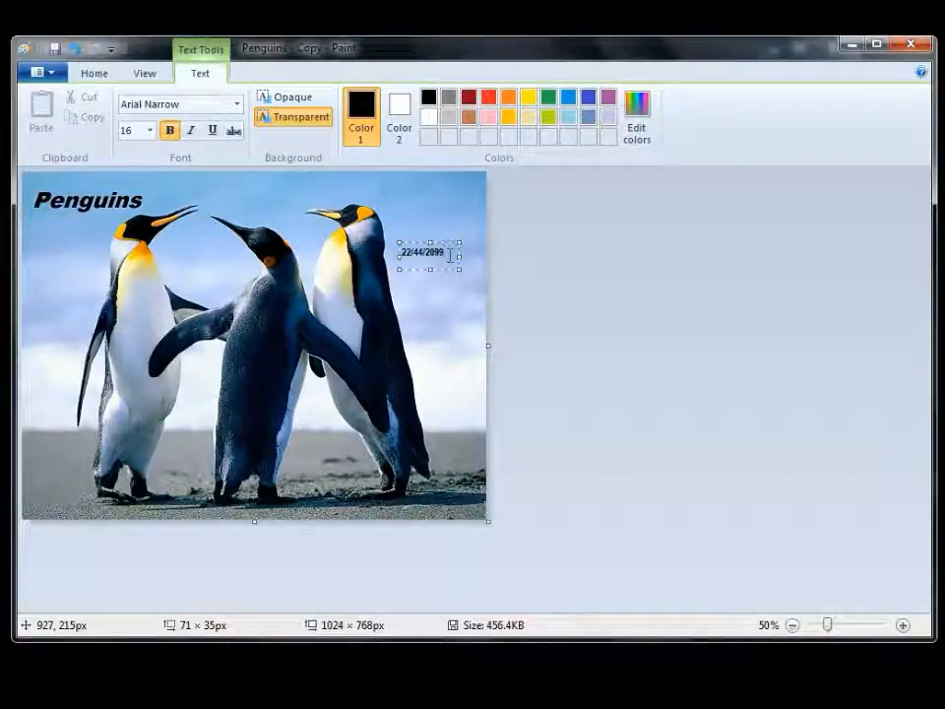
left_click(442, 307)
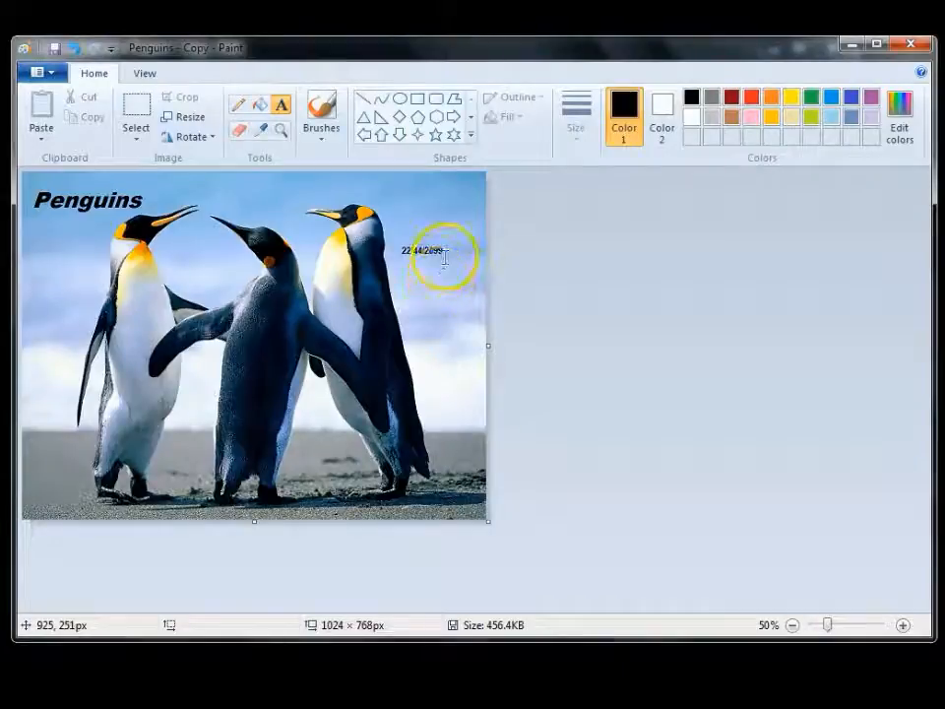